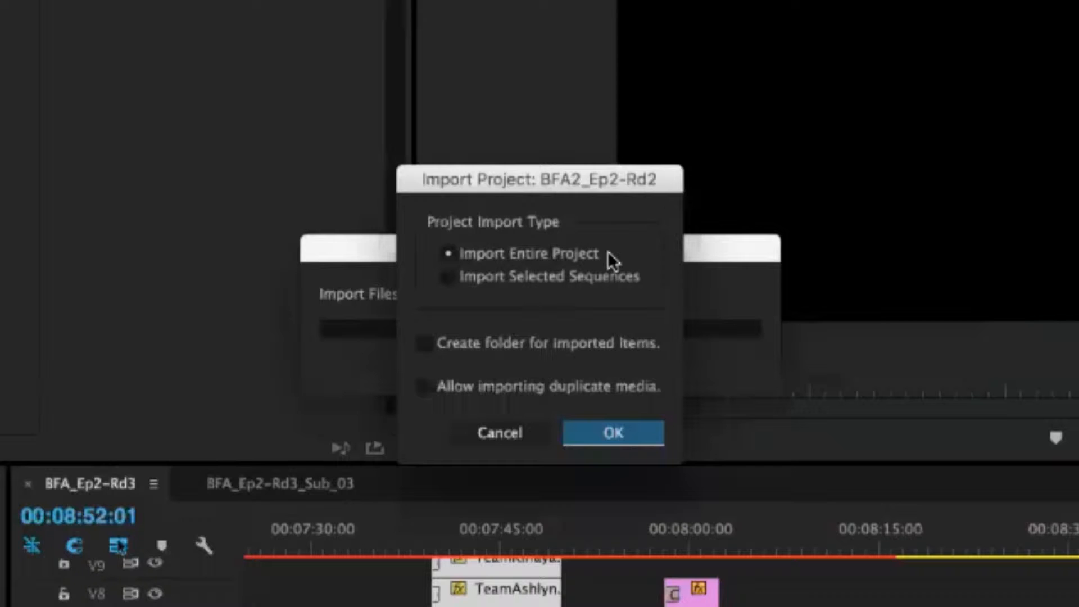
# - Import only the New Kim sequence from the Sequences folder of the BFA2_Ep2-Rd2 project using Import Selected Sequences
pyautogui.click(602, 275)
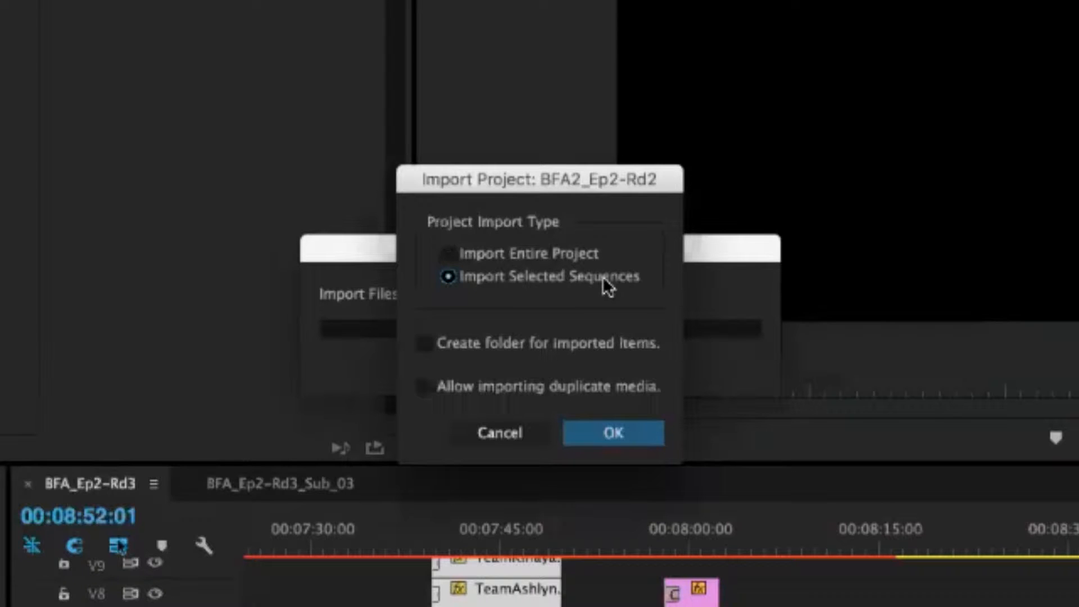
pyautogui.press('Return')
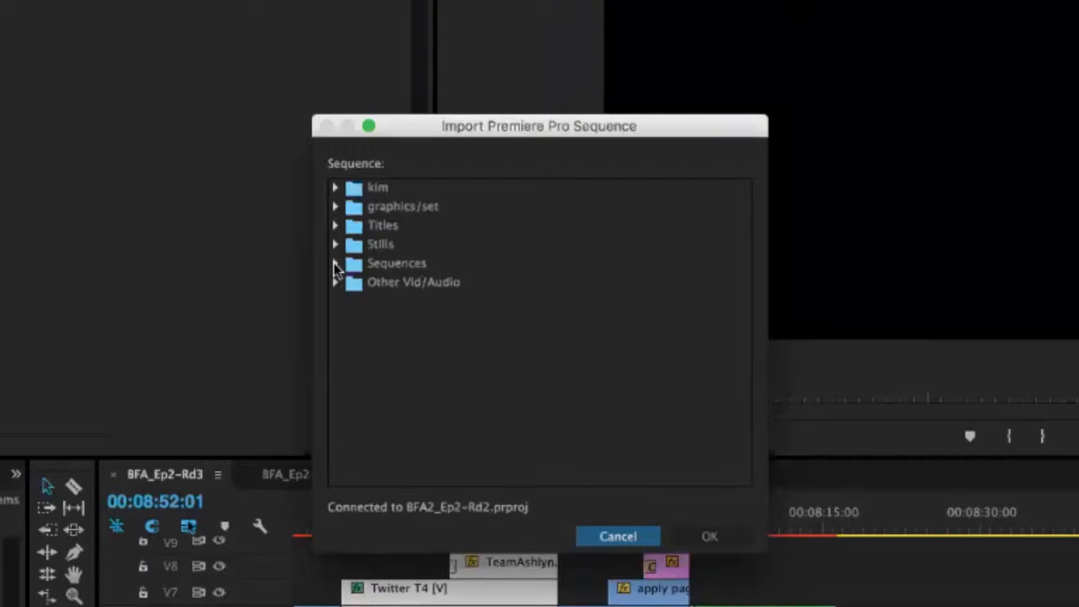
pyautogui.click(335, 264)
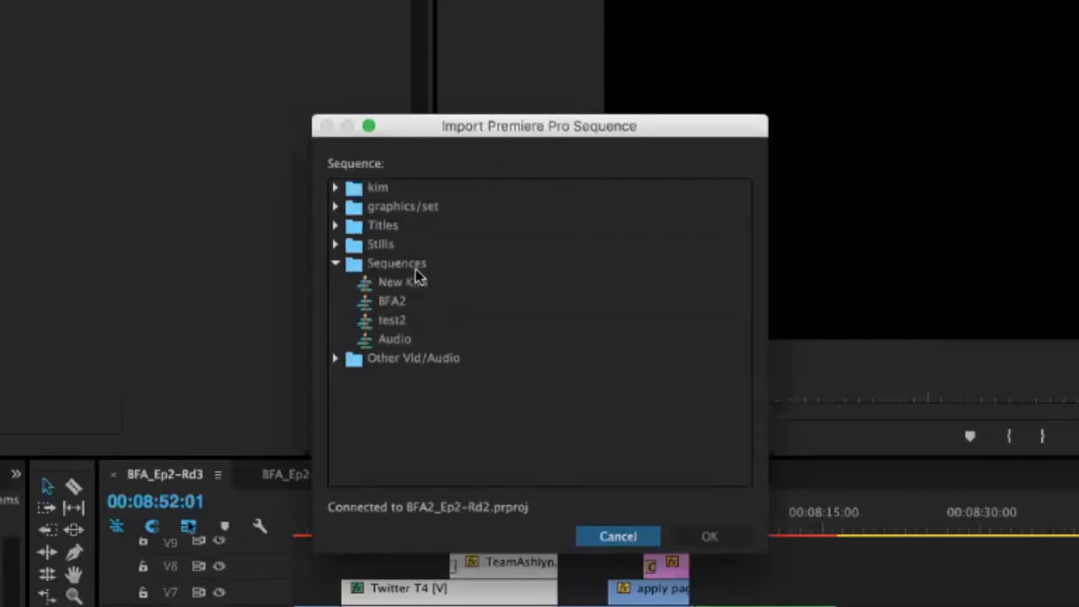
pyautogui.click(423, 284)
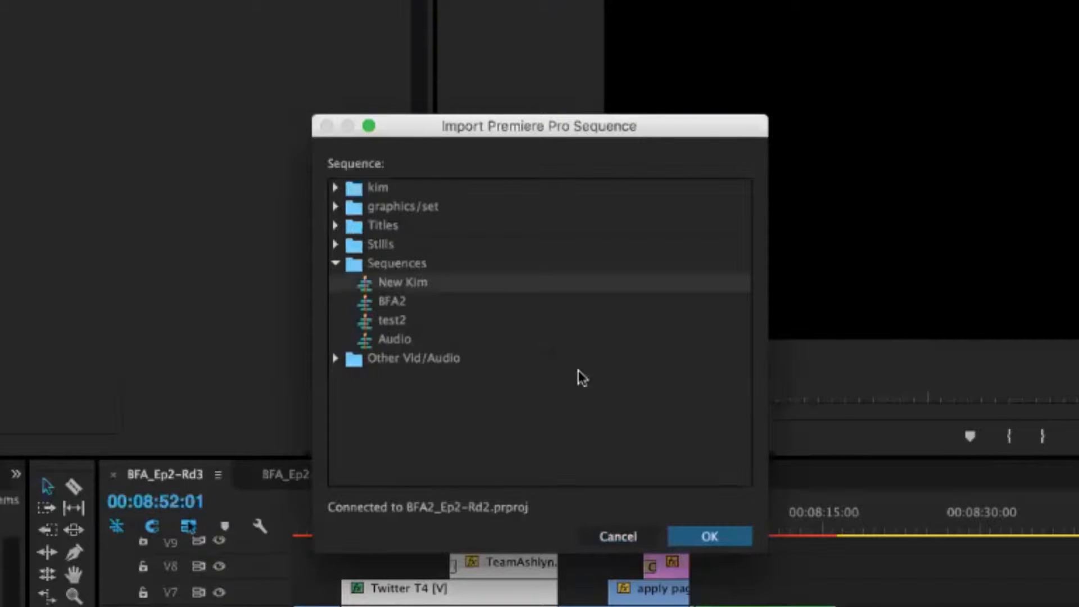
pyautogui.click(730, 540)
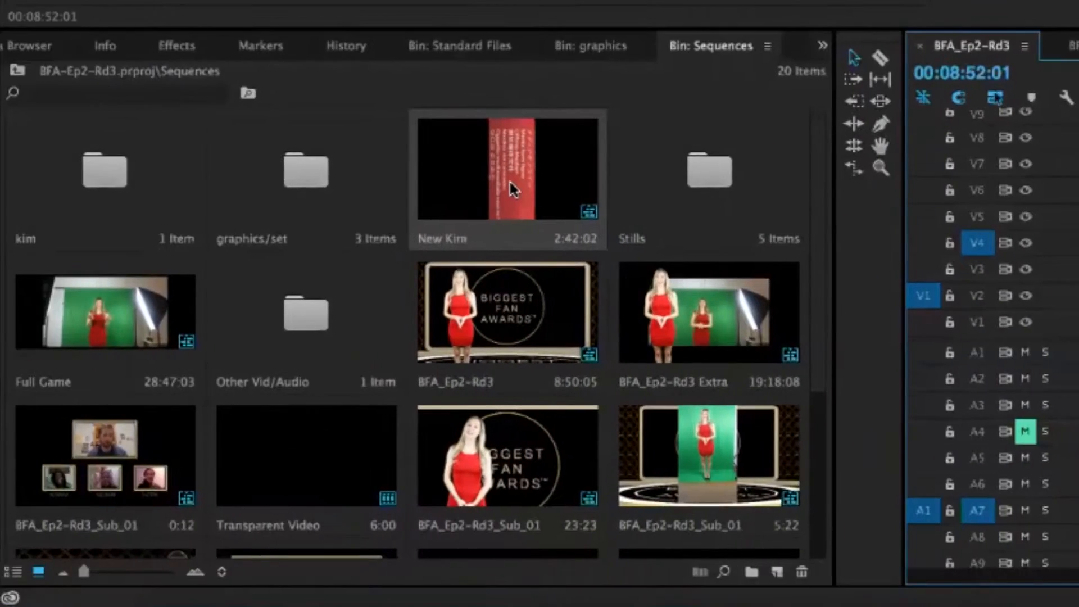
# - Place the New Kim sequence on track V2 of BFA_Ep2-Rd3, starting at the playhead at 00:08:52:01
pyautogui.moveTo(512, 189); pyautogui.dragTo(1078, 300)
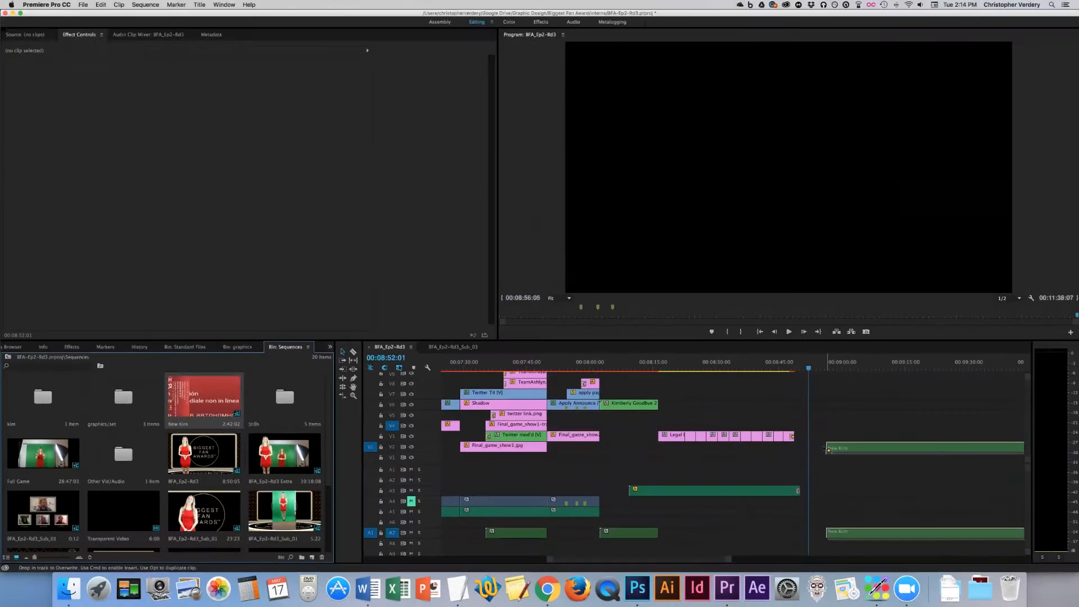
pyautogui.moveTo(828, 450); pyautogui.dragTo(812, 459)
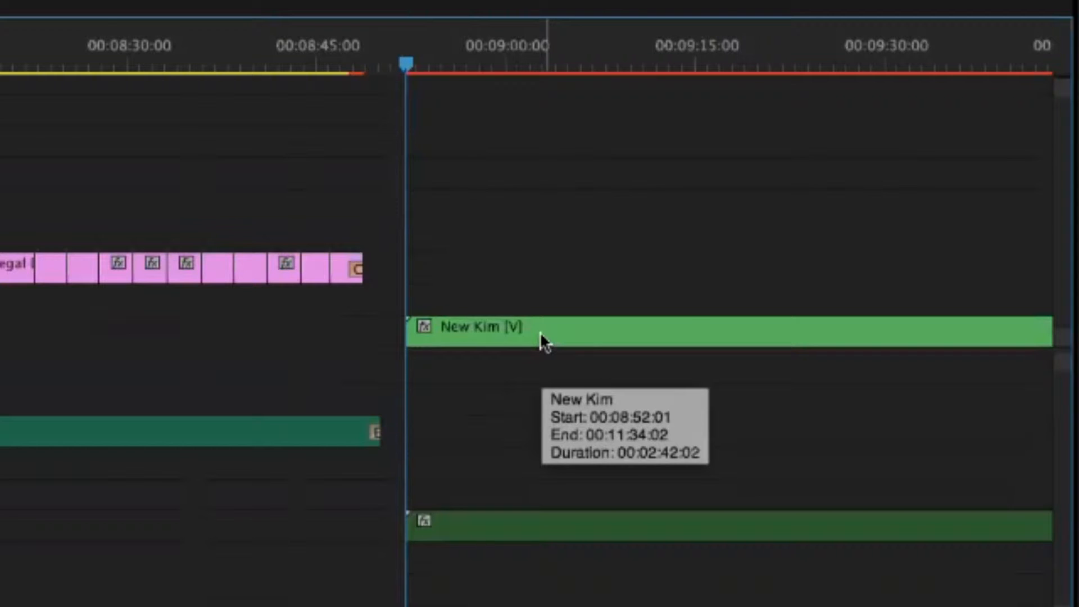
# - Open the nested New Kim sequence and start linking media for the first MVI_0551 clip on V1
pyautogui.doubleClick(789, 323)
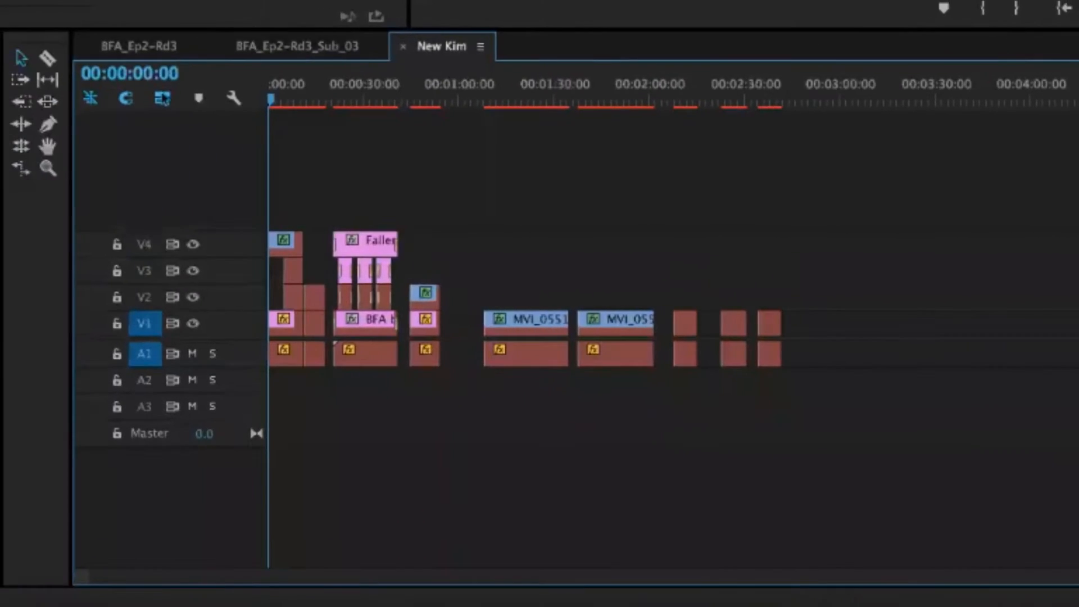
pyautogui.rightClick(518, 329)
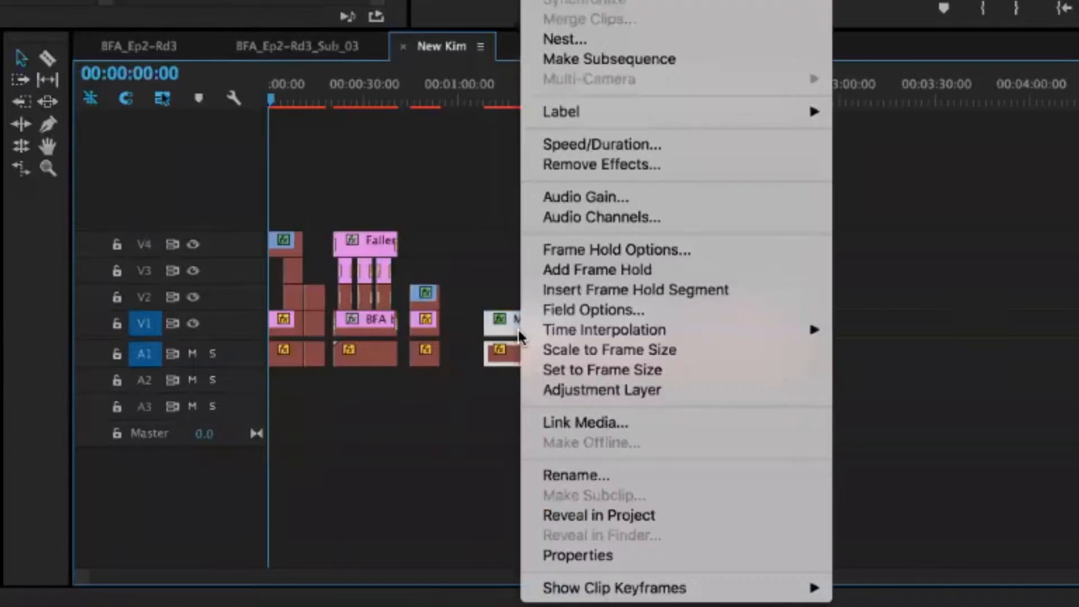
pyautogui.click(626, 423)
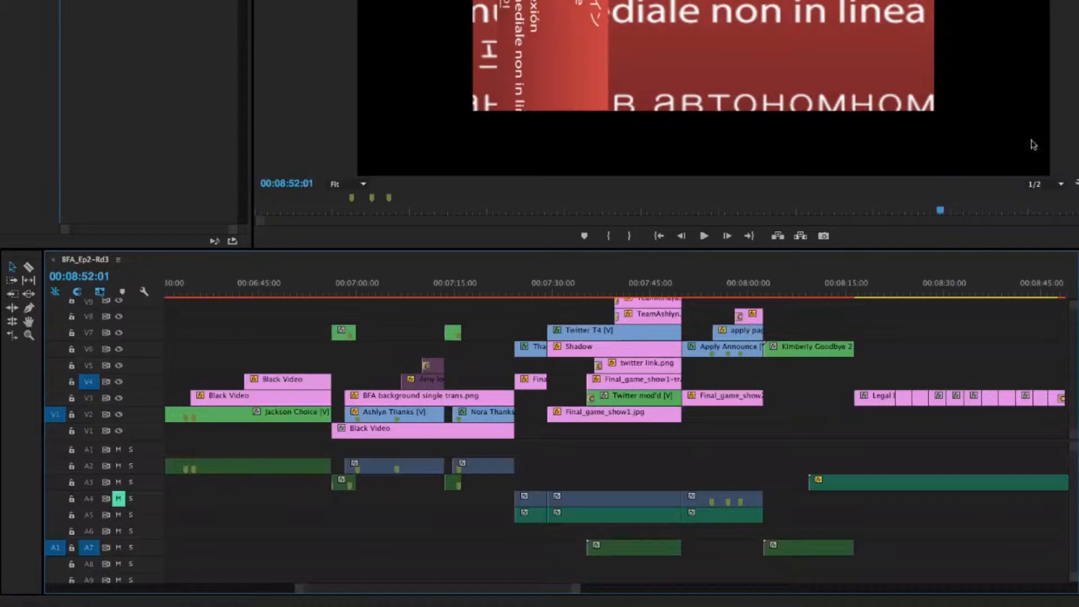
# - Make a subsequence from the stacked Twitter clips and their audio between about 00:07:30 and 00:07:50 in BFA_Ep2-Rd3
pyautogui.scroll(-1, 847, 400)
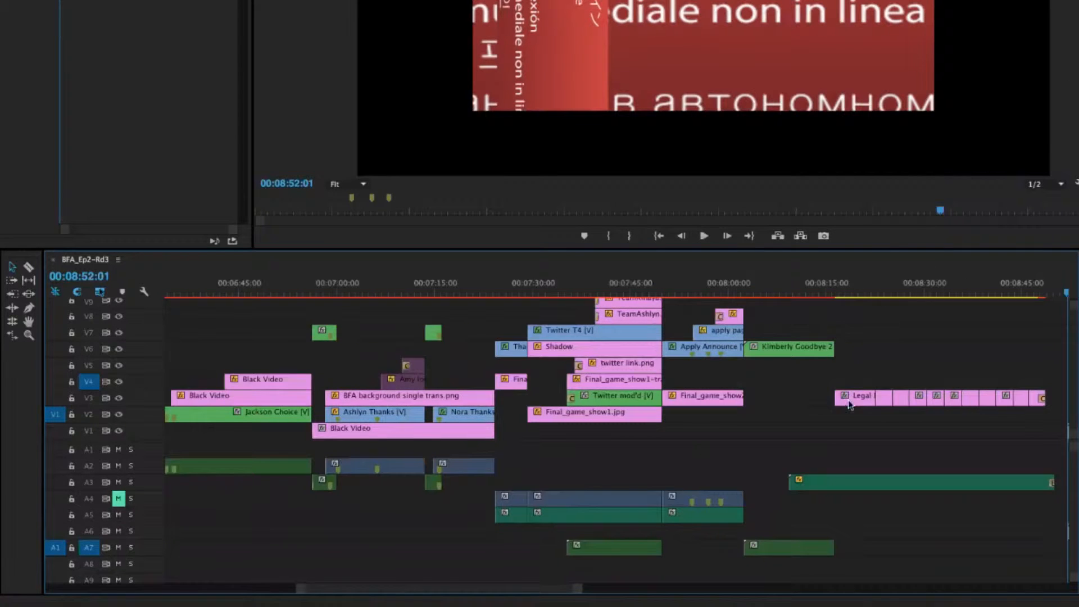
pyautogui.scroll(1, 655, 391)
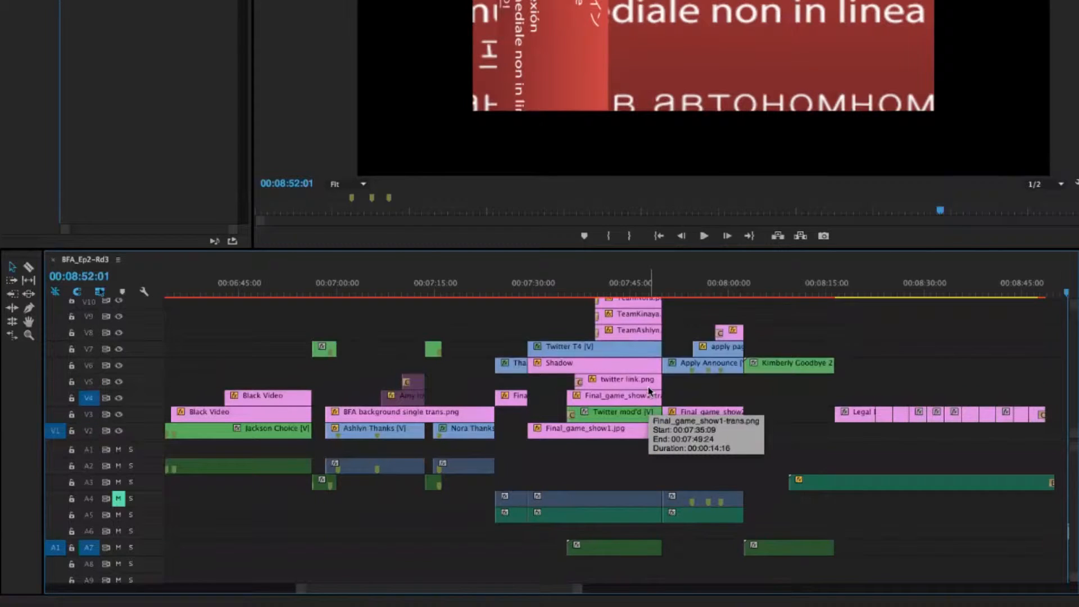
pyautogui.click(618, 416)
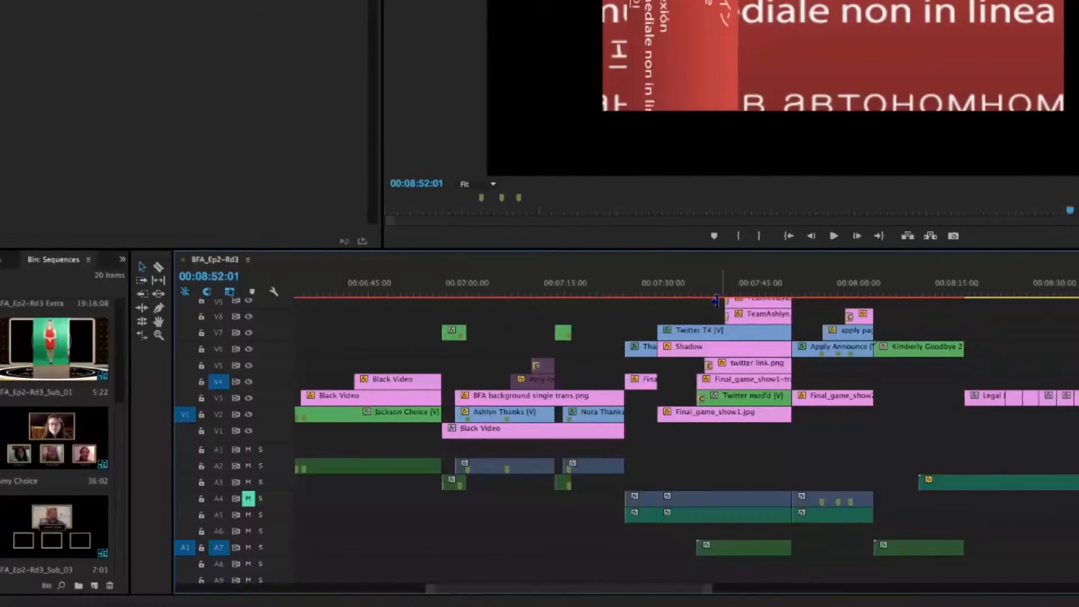
pyautogui.moveTo(579, 298); pyautogui.dragTo(586, 507)
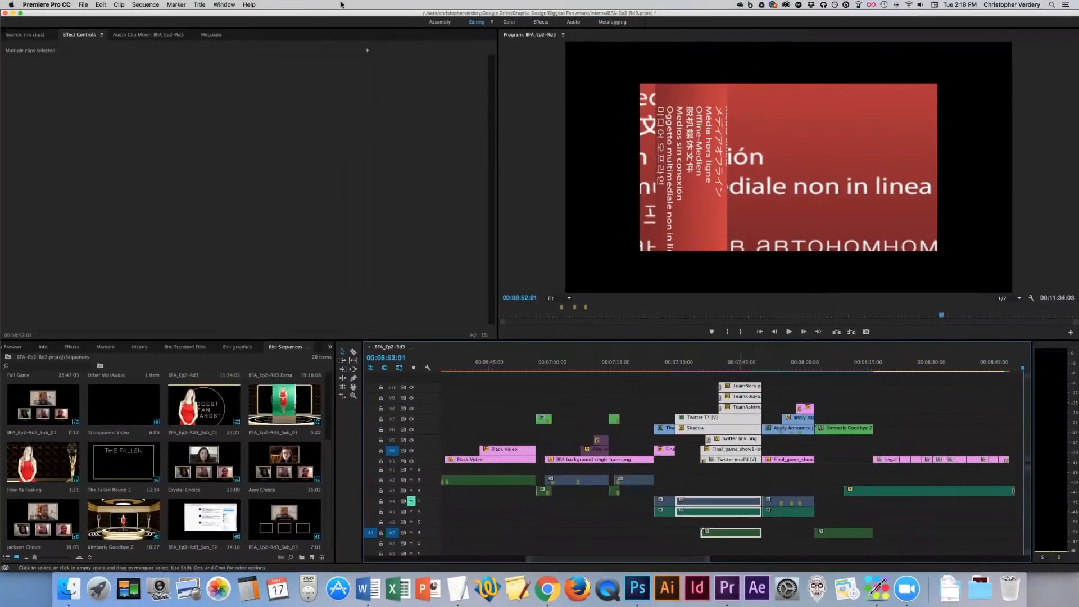
pyautogui.click(135, 6)
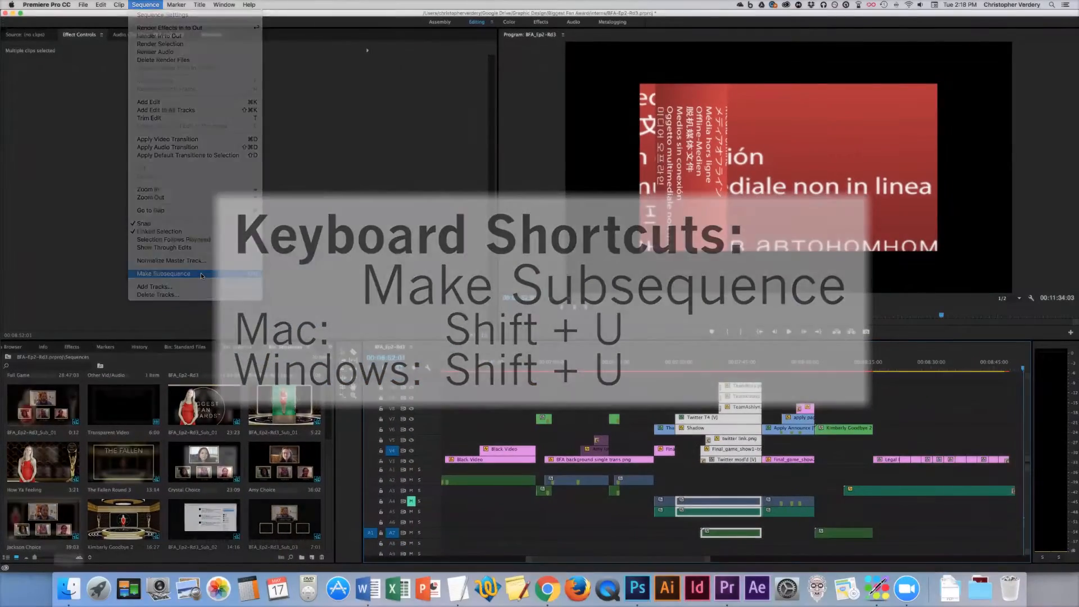
pyautogui.click(349, 340)
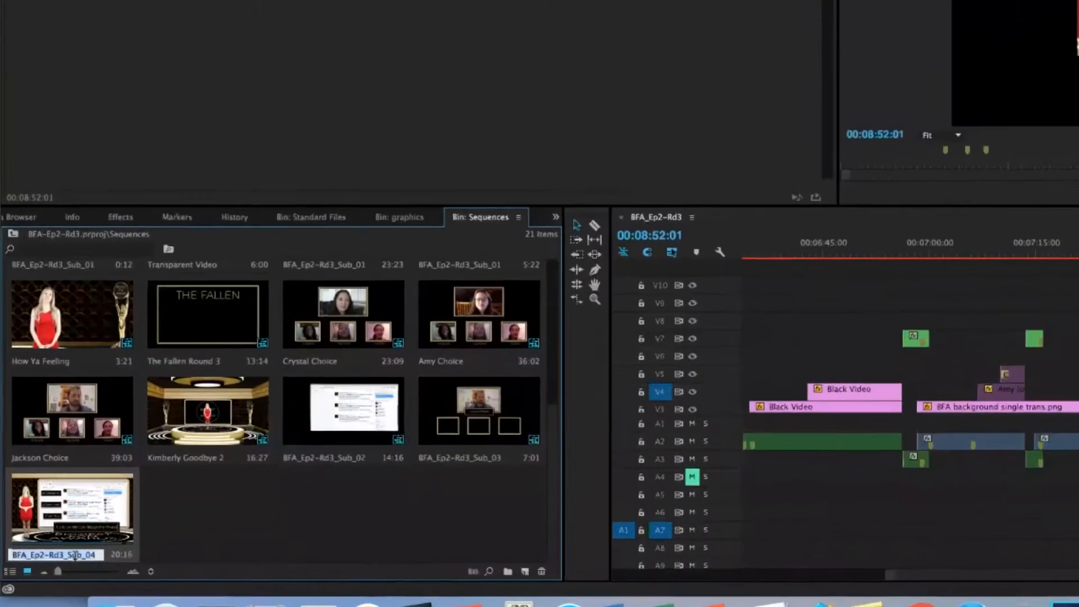
# - Rename the new subsequence in the Sequences bin as Twitter Page
pyautogui.click(41, 548)
pyautogui.write('Twitter Pa')
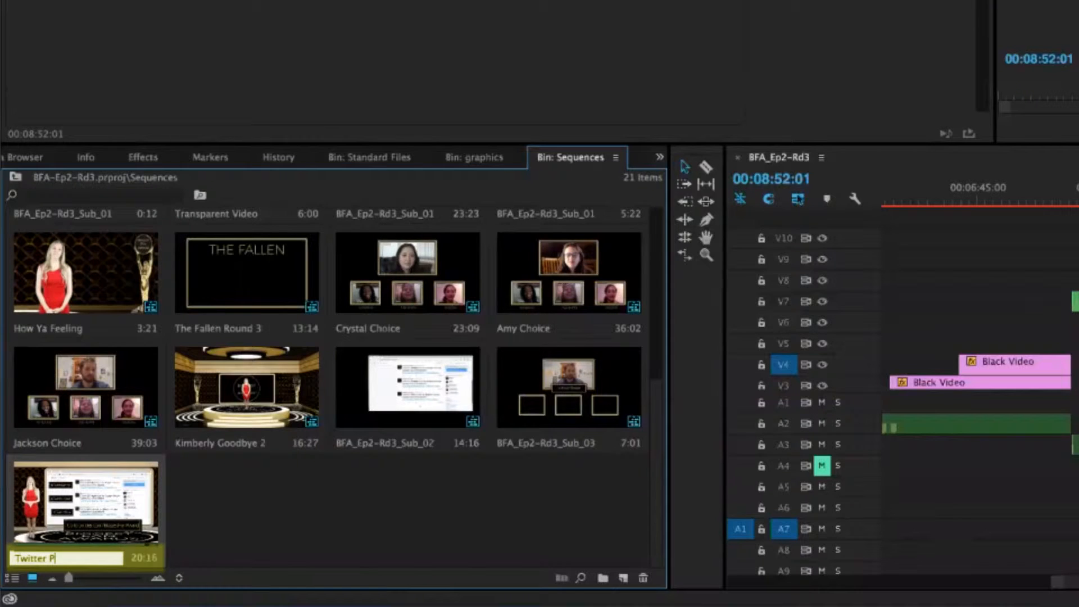
pyautogui.write('ge')
pyautogui.press('Return')
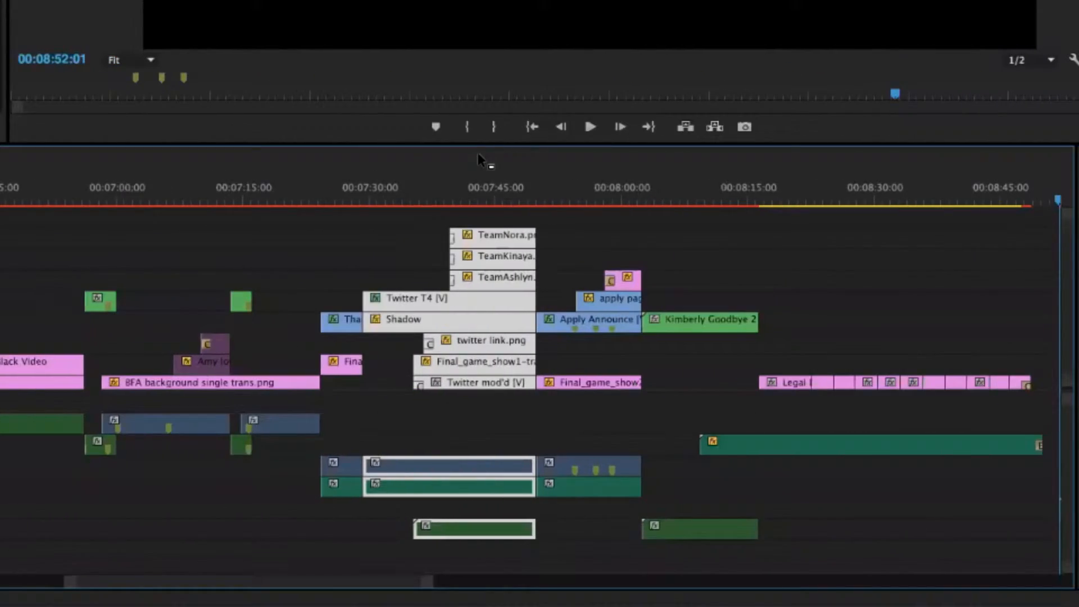
# - Delete the selected Twitter clips from the timeline and put the Twitter Page subsequence in the gap
pyautogui.press('Delete')
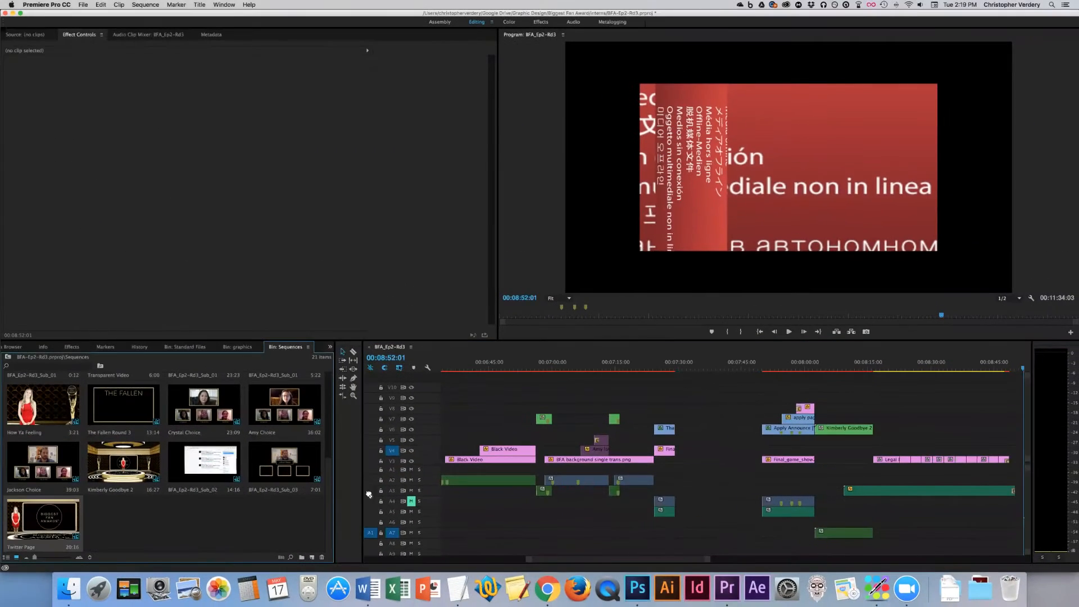
pyautogui.moveTo(43, 517); pyautogui.dragTo(681, 451)
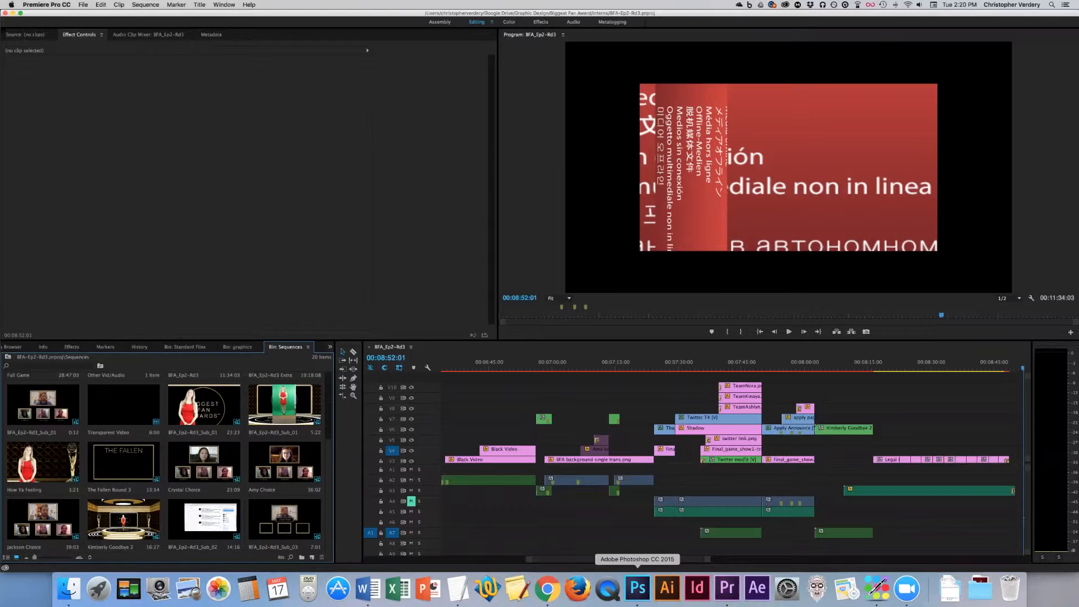
# - Switch to Photoshop and view the layered BFA_background_Rd1_QA.psd question graphic with the Move tool active
pyautogui.click(638, 587)
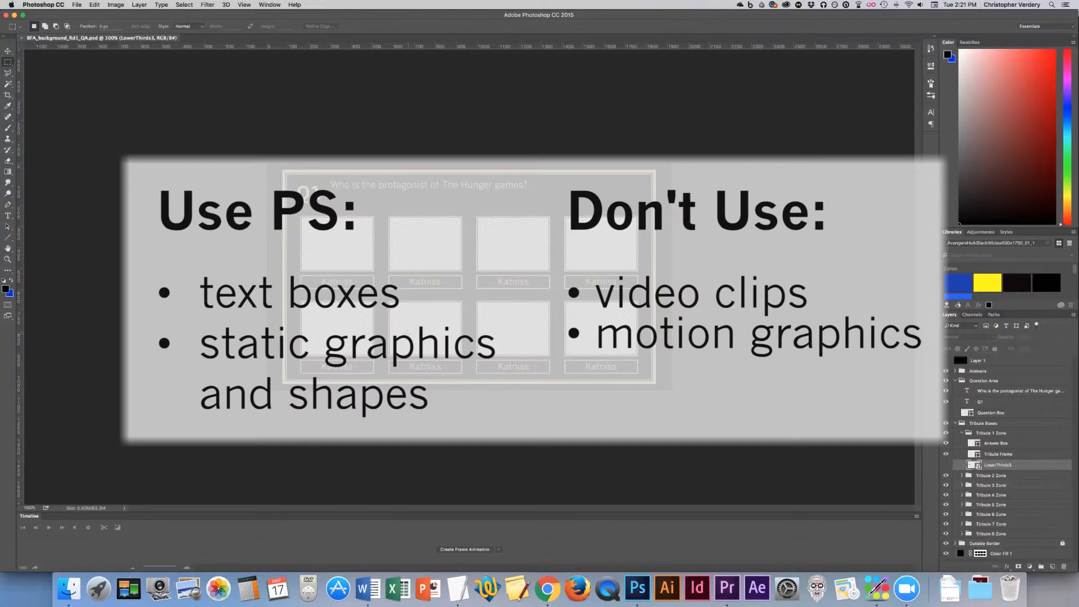
pyautogui.click(8, 50)
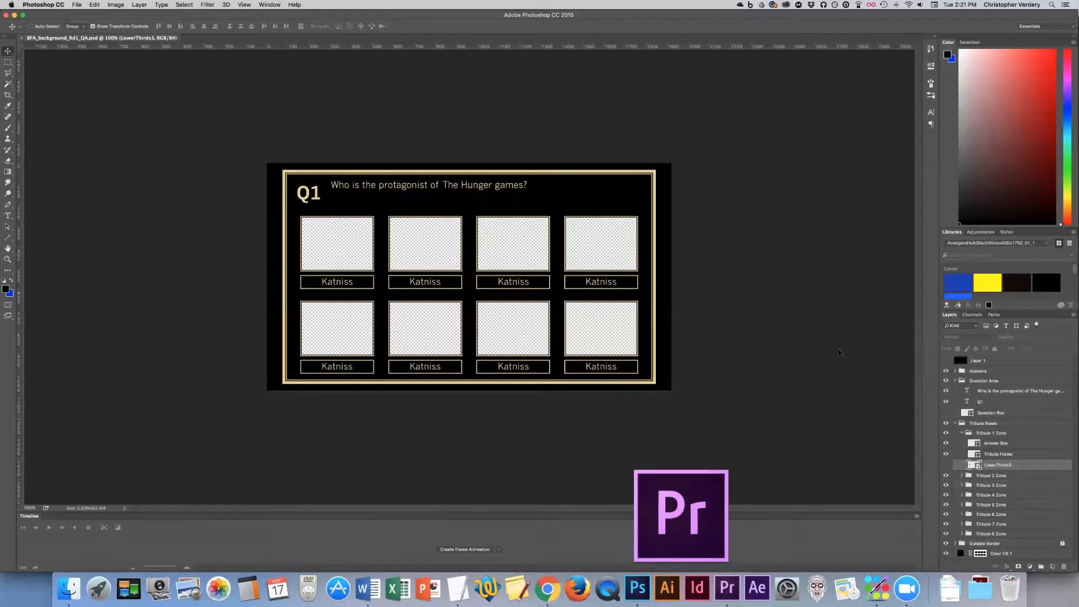
# - Switch back to Premiere Pro and import BFA_background_Rd1_QA.psd from interns/Editors/BFA Episode 3/Standard Files/graphics
pyautogui.click(728, 588)
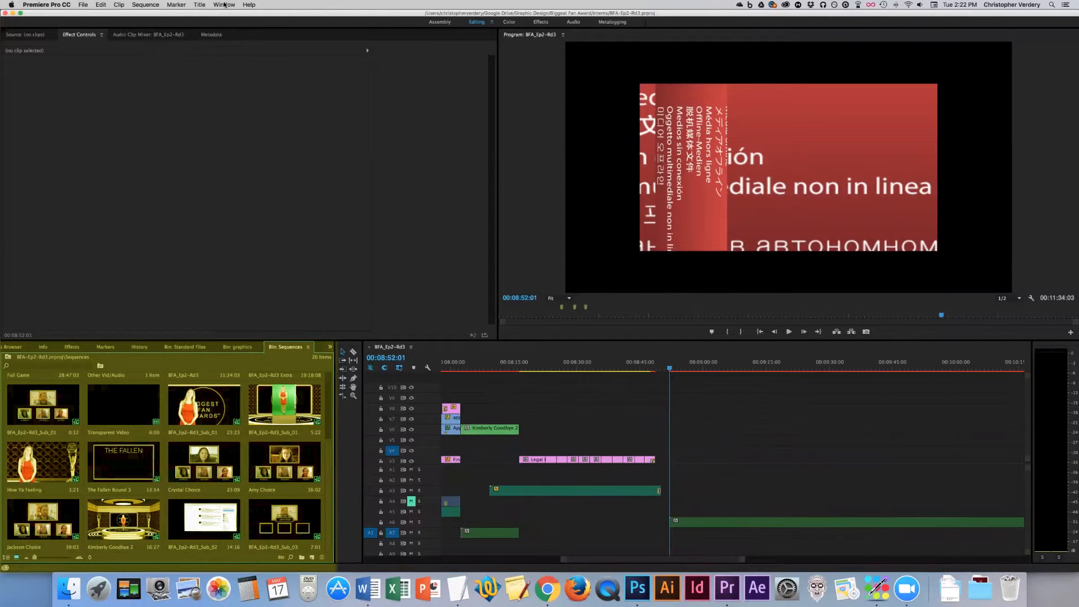
pyautogui.click(83, 5)
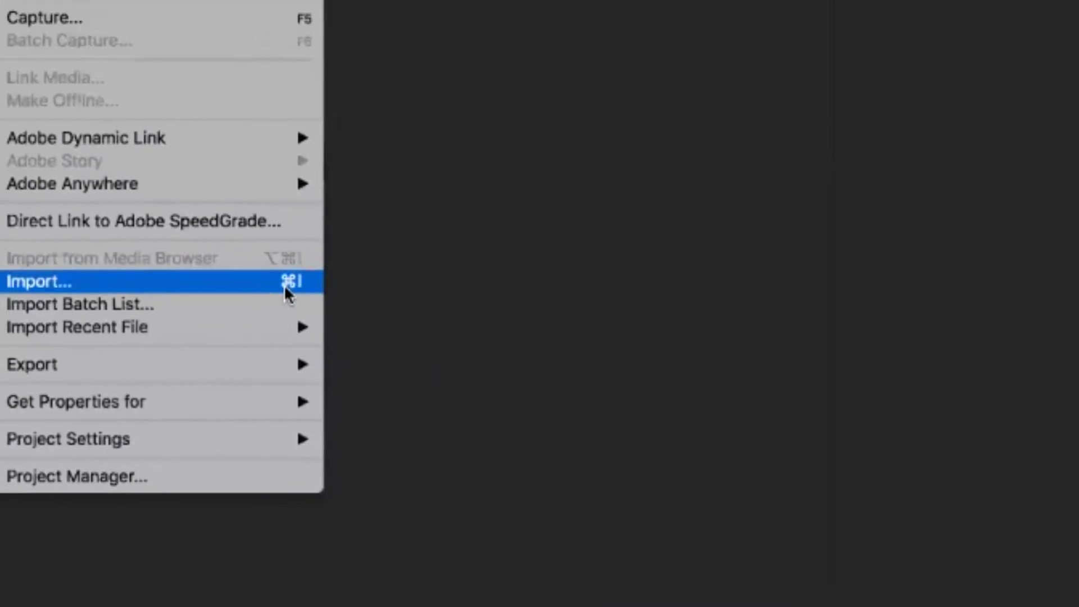
pyautogui.click(388, 417)
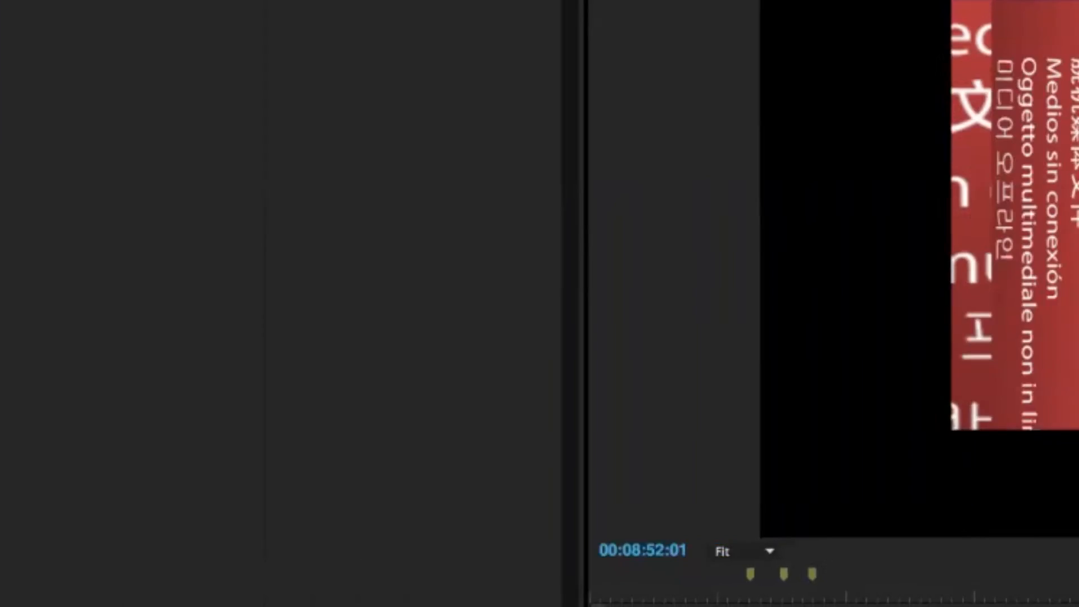
pyautogui.click(675, 80)
pyautogui.click(675, 119)
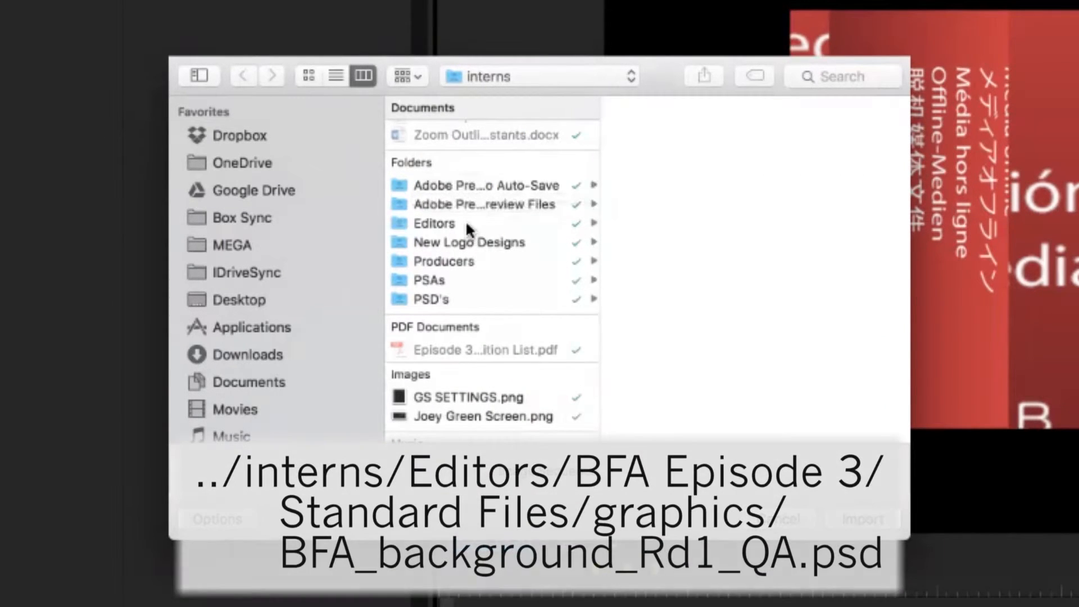
pyautogui.click(465, 222)
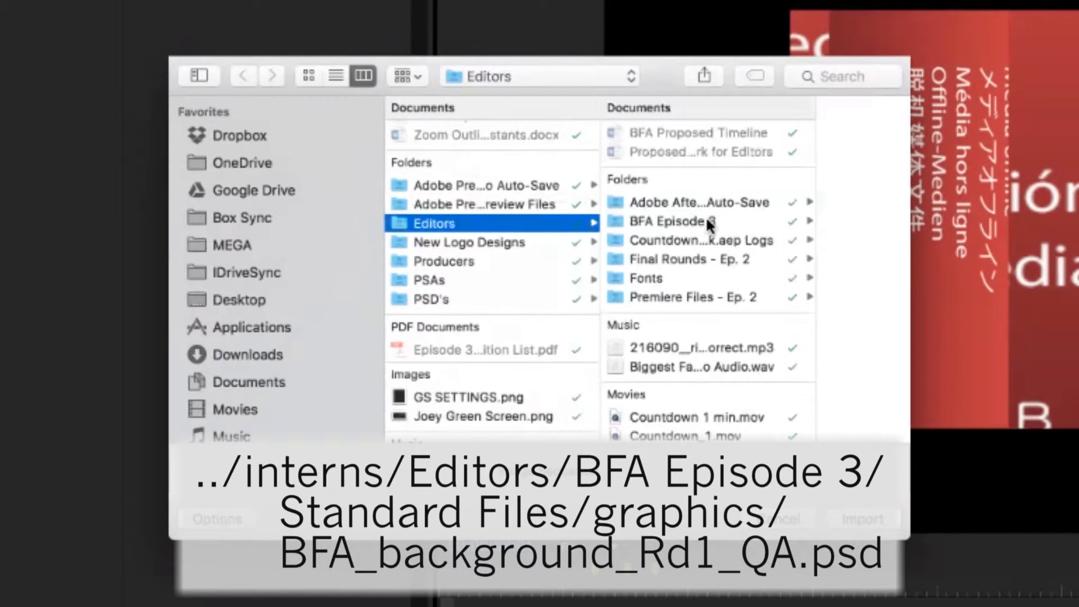
pyautogui.click(706, 220)
pyautogui.click(798, 134)
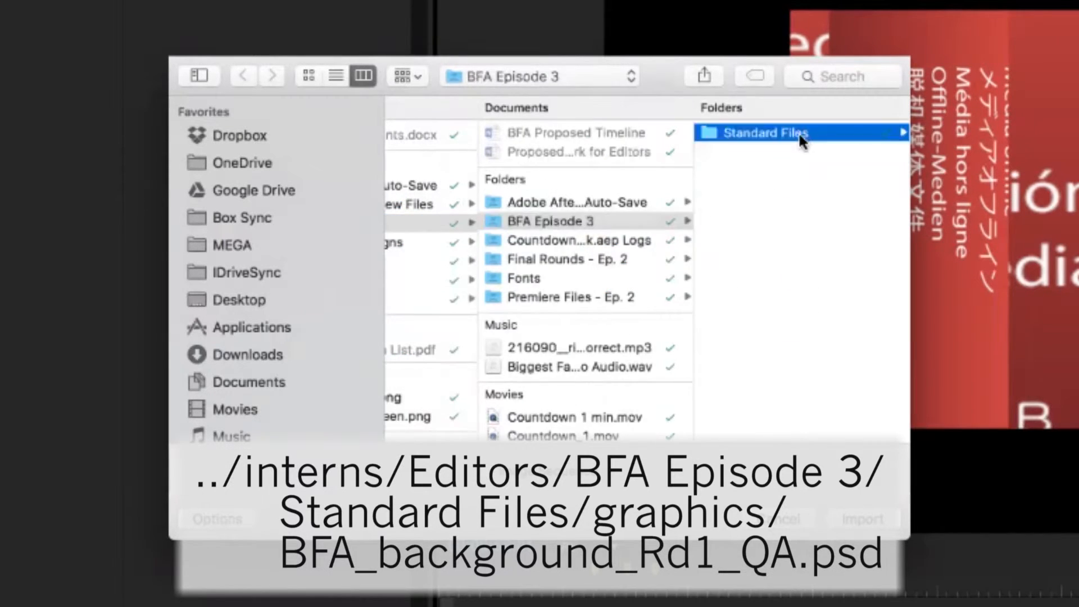
pyautogui.click(790, 136)
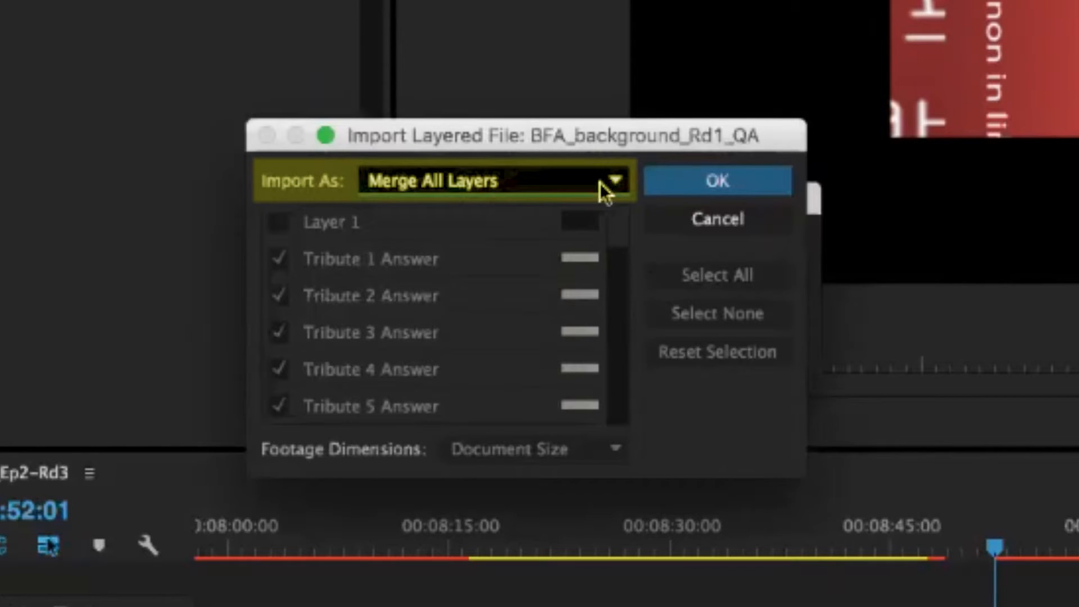
# - Import the layered file as a Sequence with Document Size footage dimensions, and open its BFA_background_Rd1_QA bin
pyautogui.click(618, 180)
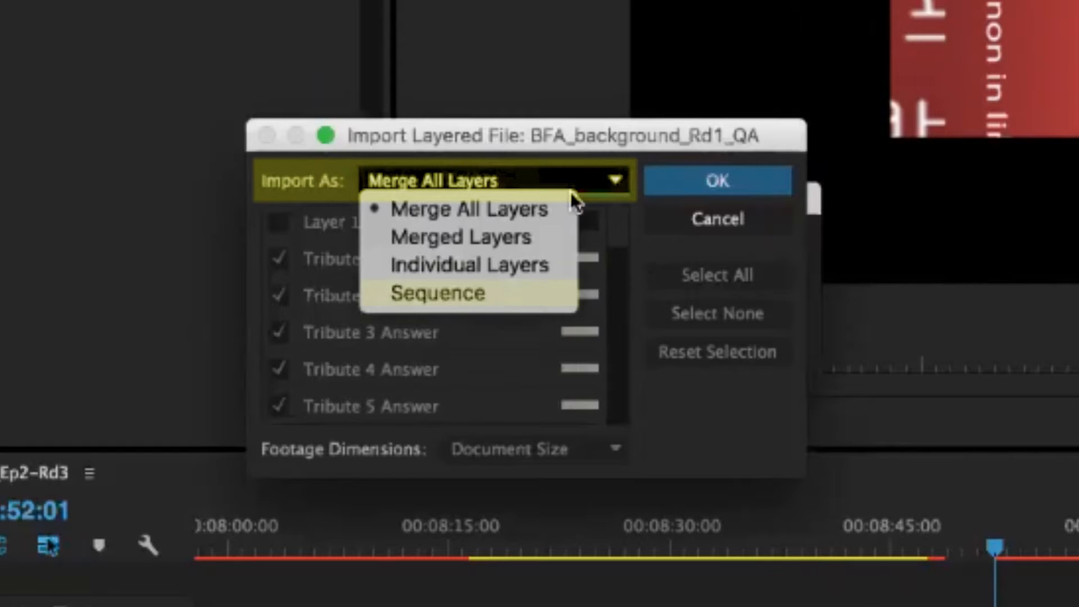
pyautogui.click(458, 289)
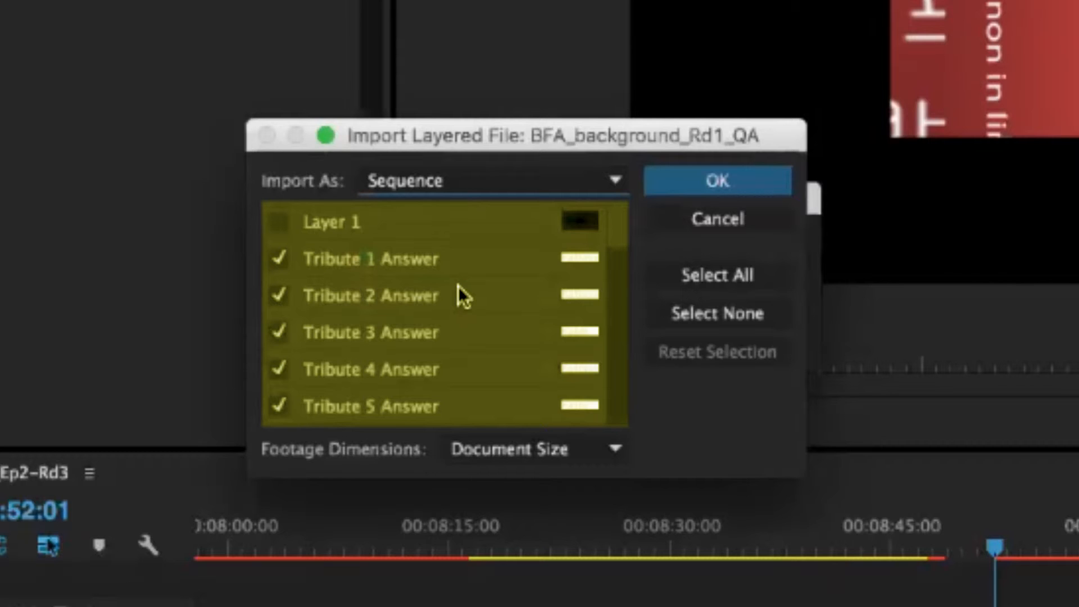
pyautogui.scroll(-5, 460, 345)
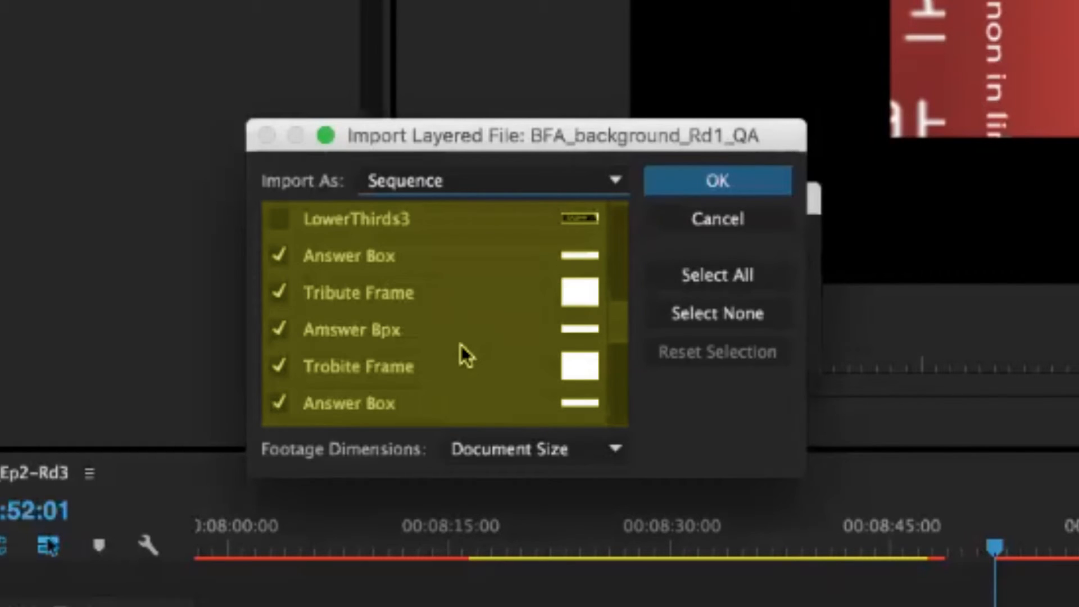
pyautogui.scroll(-4, 461, 345)
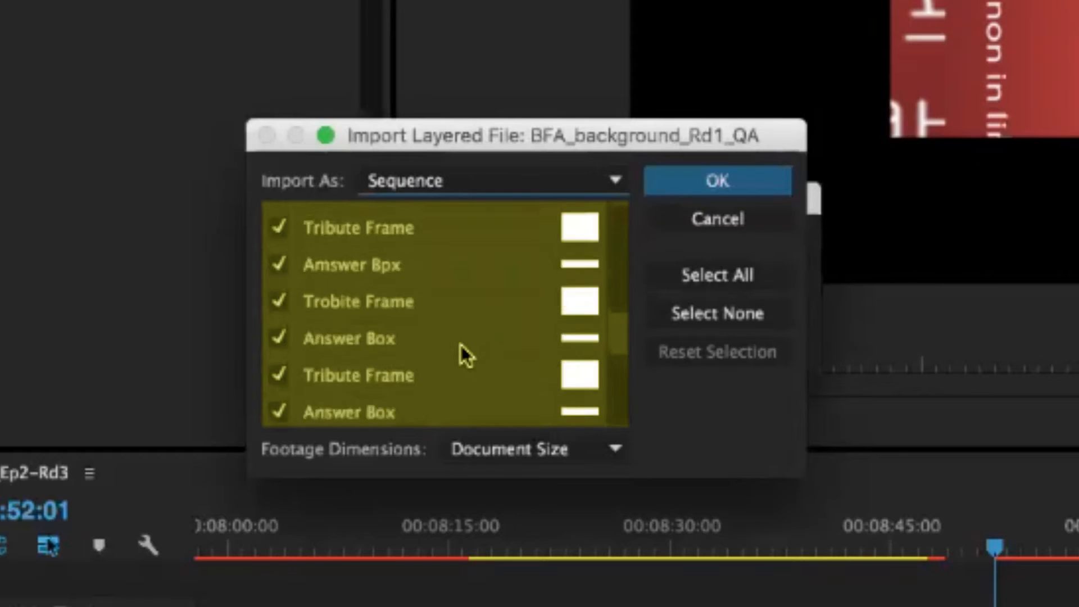
pyautogui.click(717, 179)
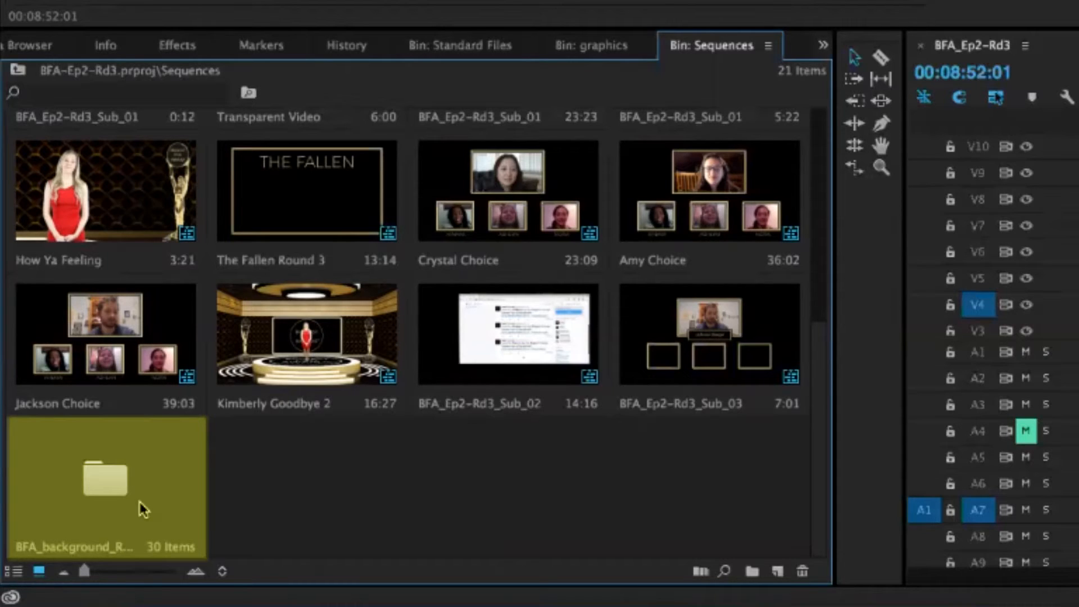
pyautogui.doubleClick(118, 556)
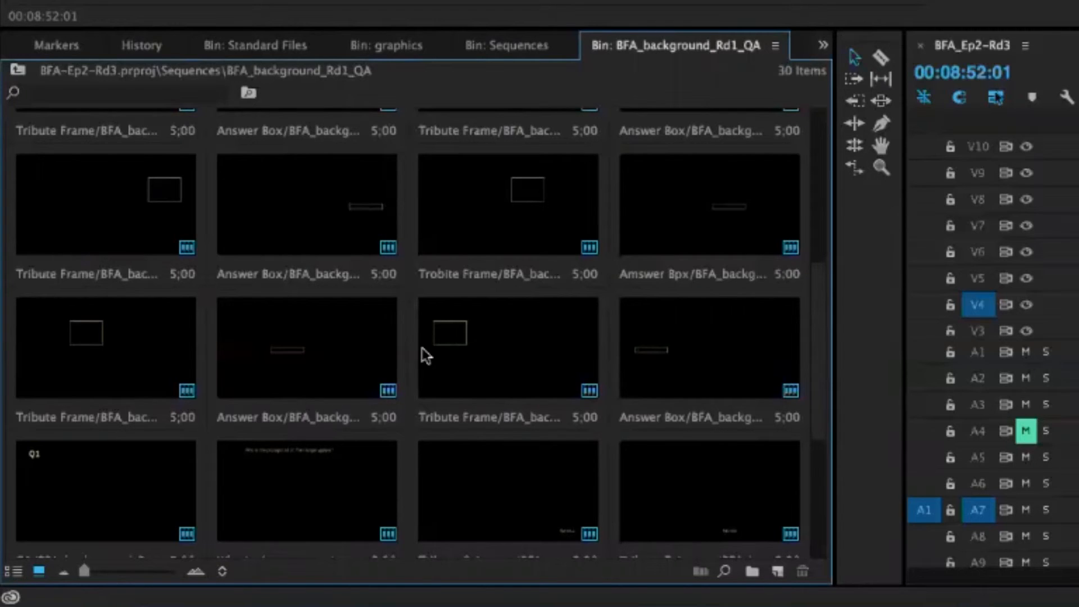
# - Open the BFA_background_Rd1_QA sequence from its bin, review its stacked layer tracks and fit the whole sequence in the timeline
pyautogui.scroll(5, 236, 369)
pyautogui.click(115, 211)
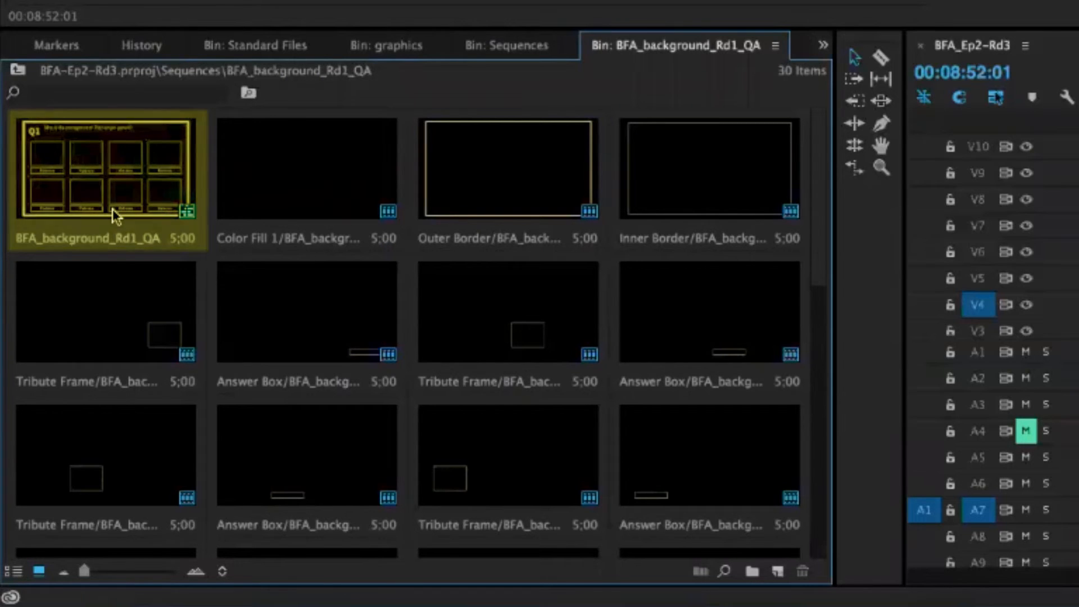
pyautogui.doubleClick(120, 240)
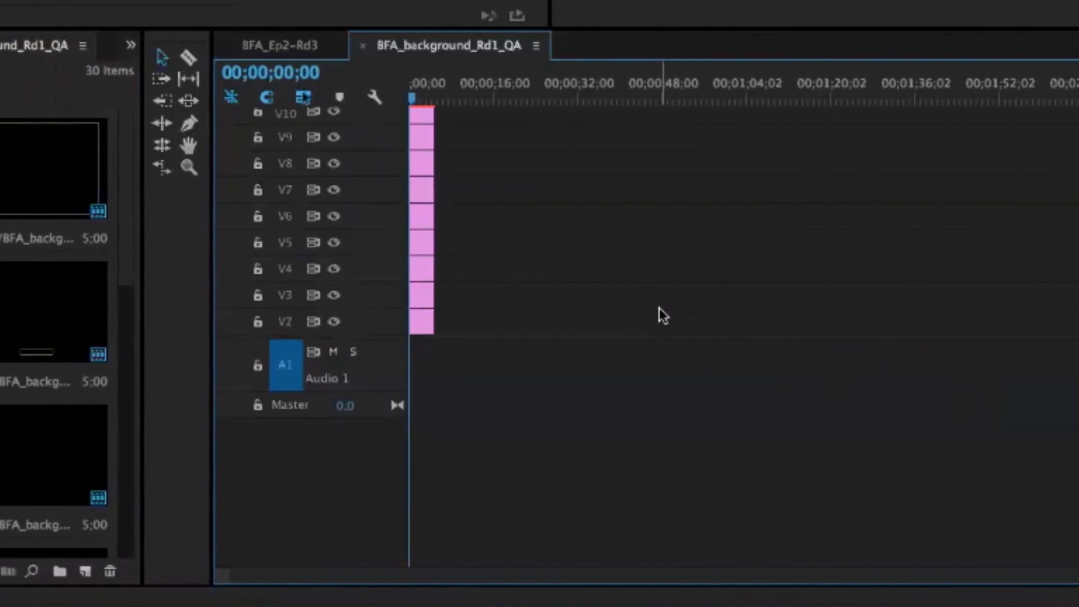
pyautogui.scroll(-6, 836, 315)
pyautogui.scroll(7, 515, 308)
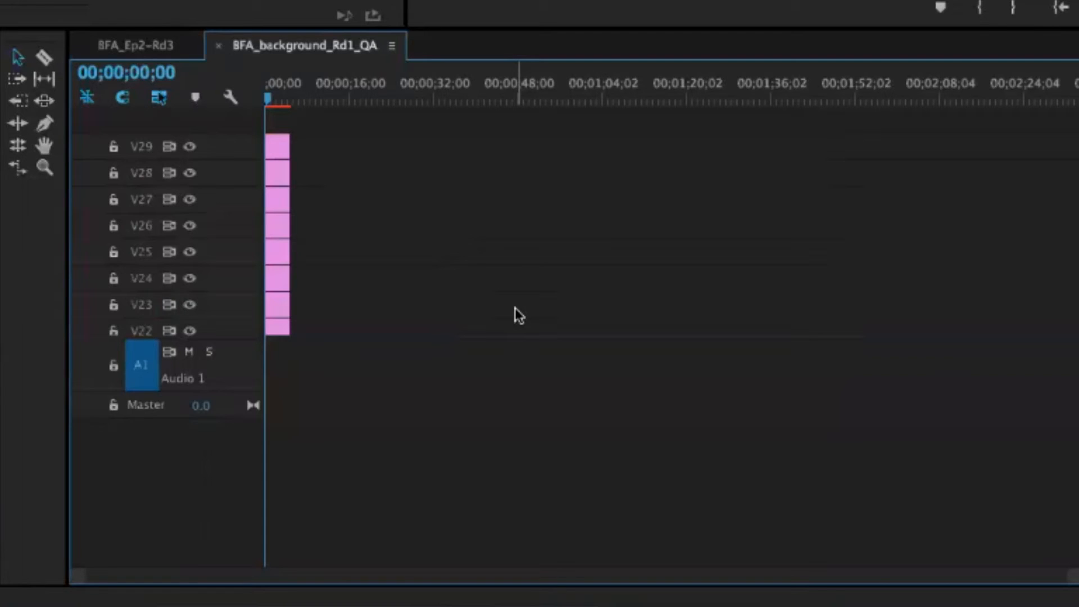
pyautogui.press('\\')
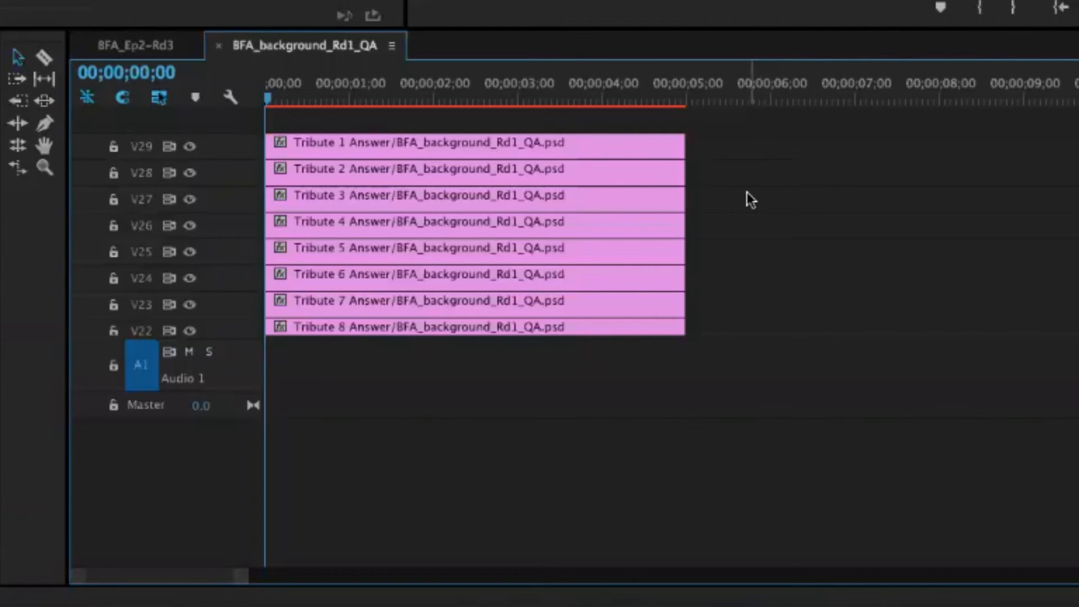
# - Trim the Tribute 2 Answer clip to start at 00;00;00;18 and end at about 4 seconds, and shift Tribute 3 Answer about 1 second later
pyautogui.click(360, 142)
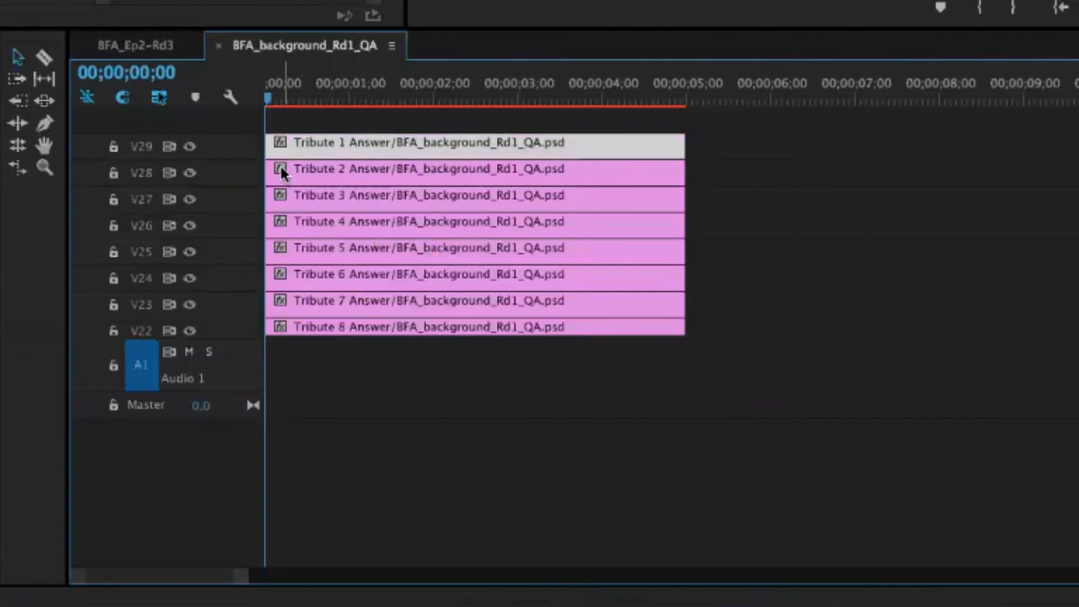
pyautogui.moveTo(269, 171); pyautogui.dragTo(321, 176)
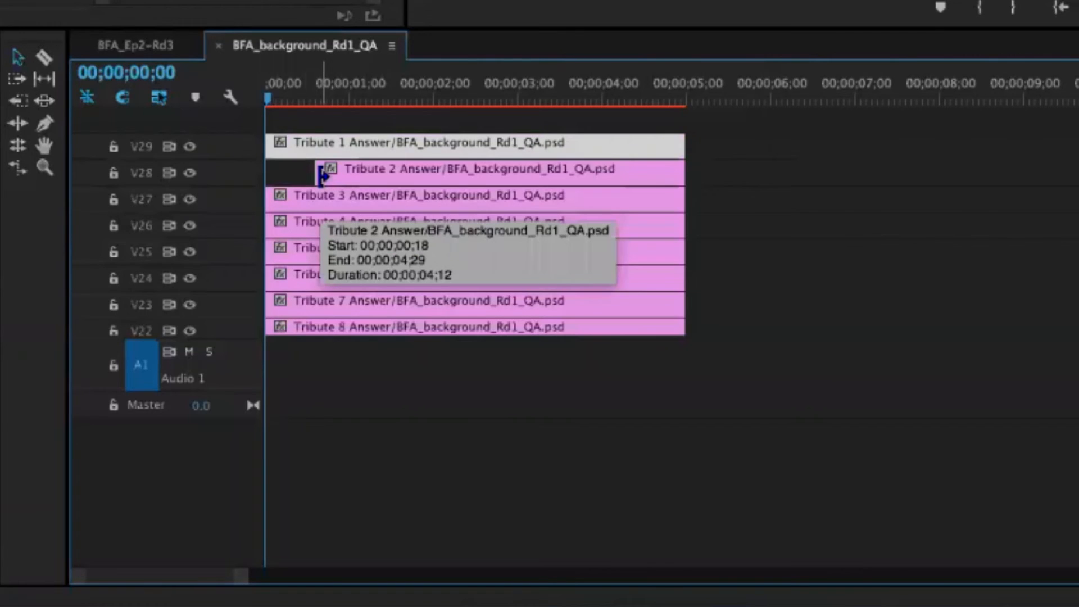
pyautogui.moveTo(678, 170); pyautogui.dragTo(614, 169)
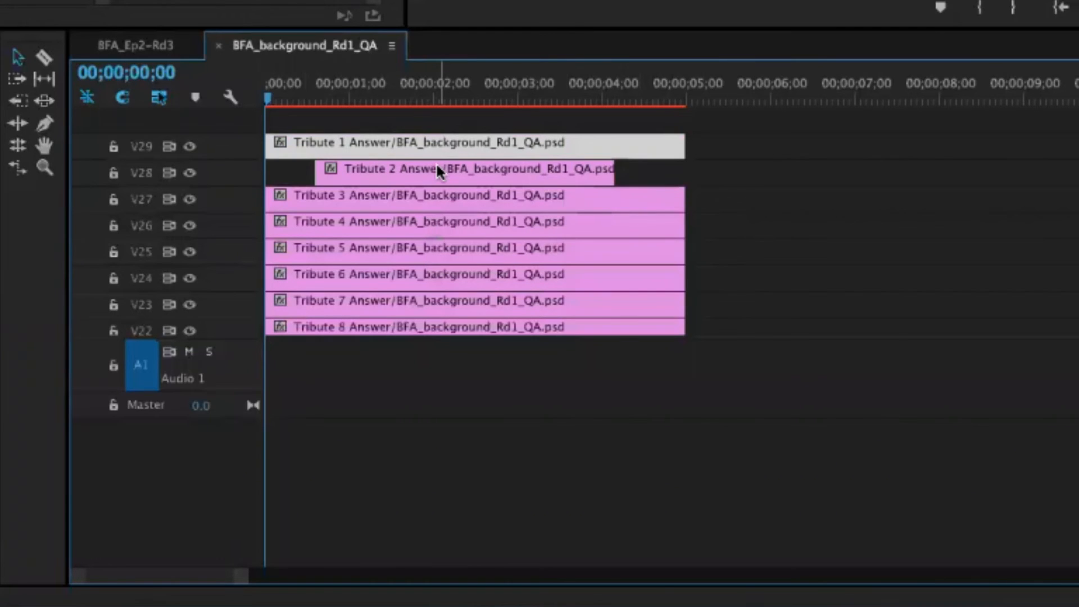
pyautogui.click(435, 202)
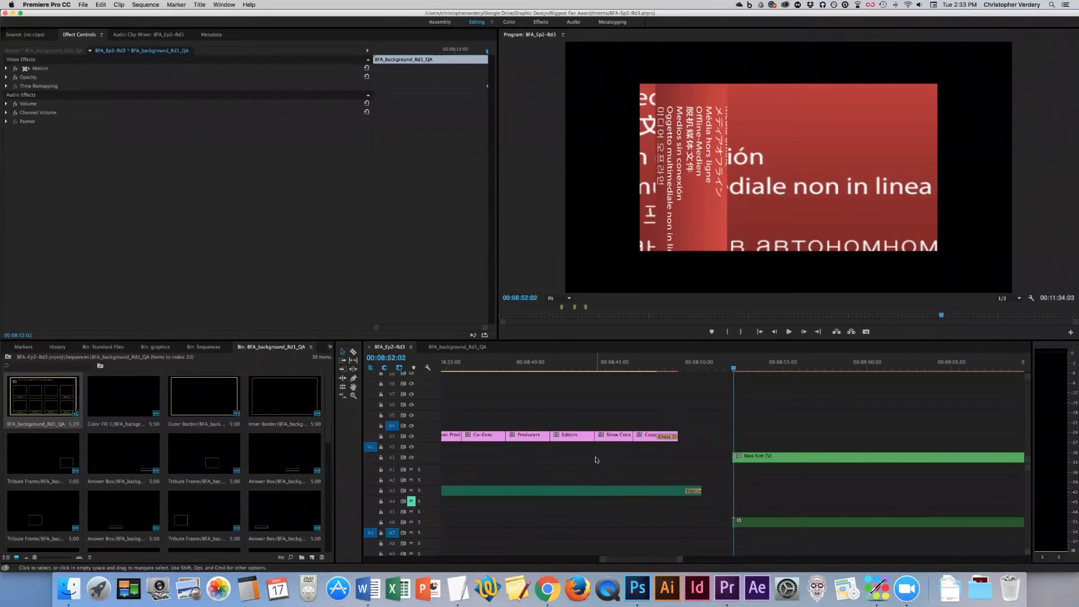
# - Return to the BFA_background_Rd1_QA sequence, switch to Photoshop and open the Save As dialog for BFA_background_Rd1_QA.psd
pyautogui.click(457, 347)
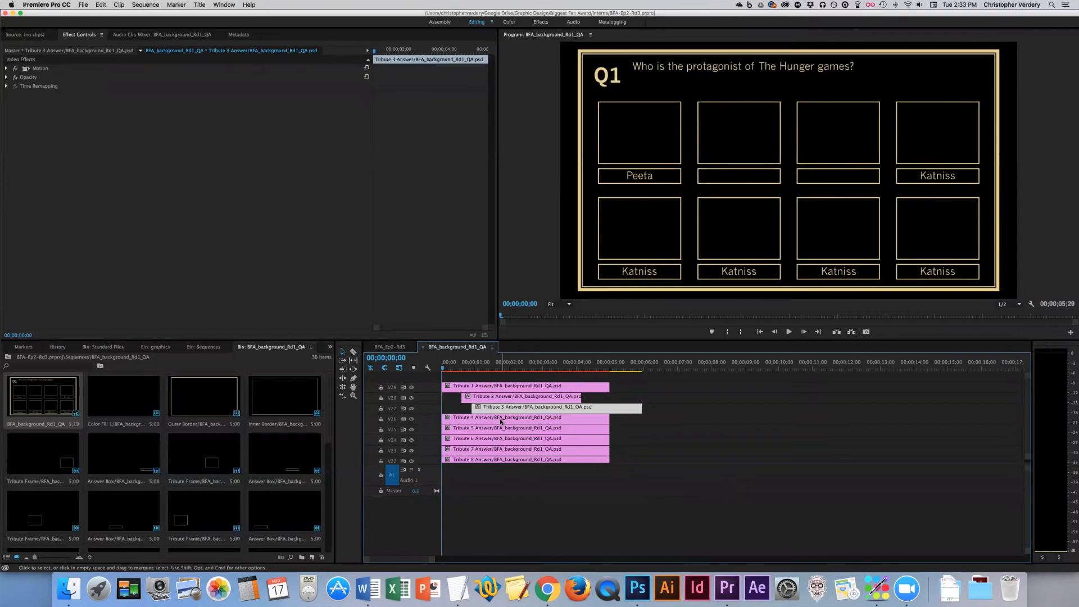
pyautogui.click(638, 589)
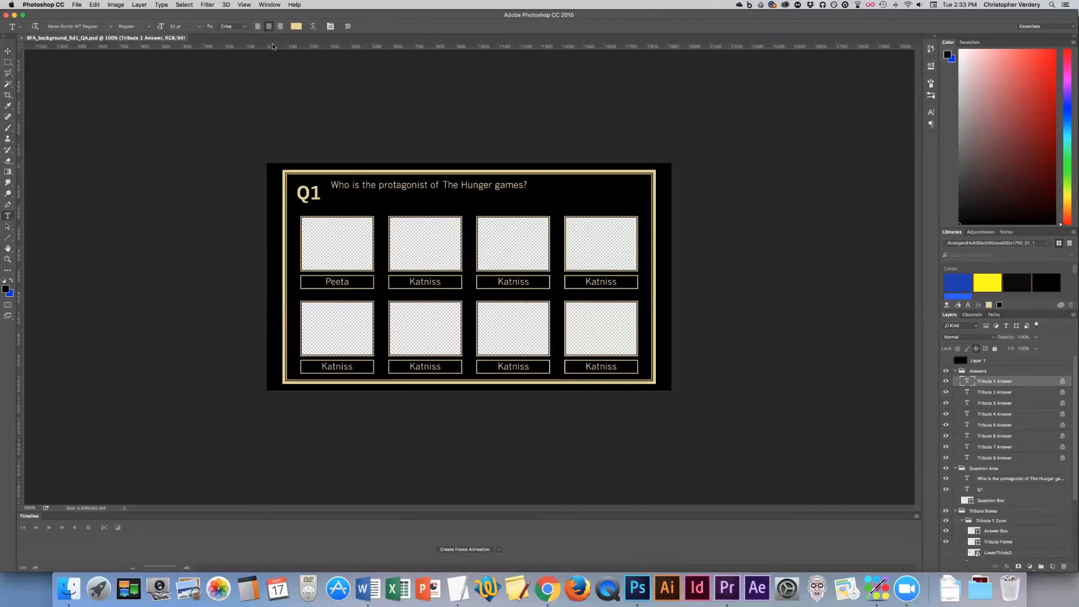
pyautogui.click(81, 6)
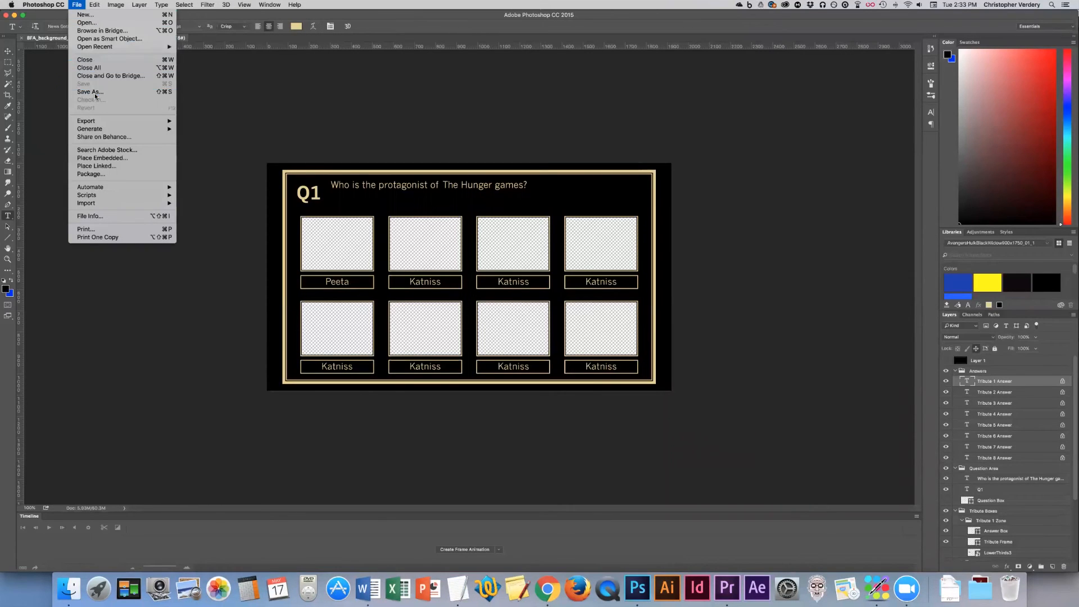
pyautogui.click(322, 161)
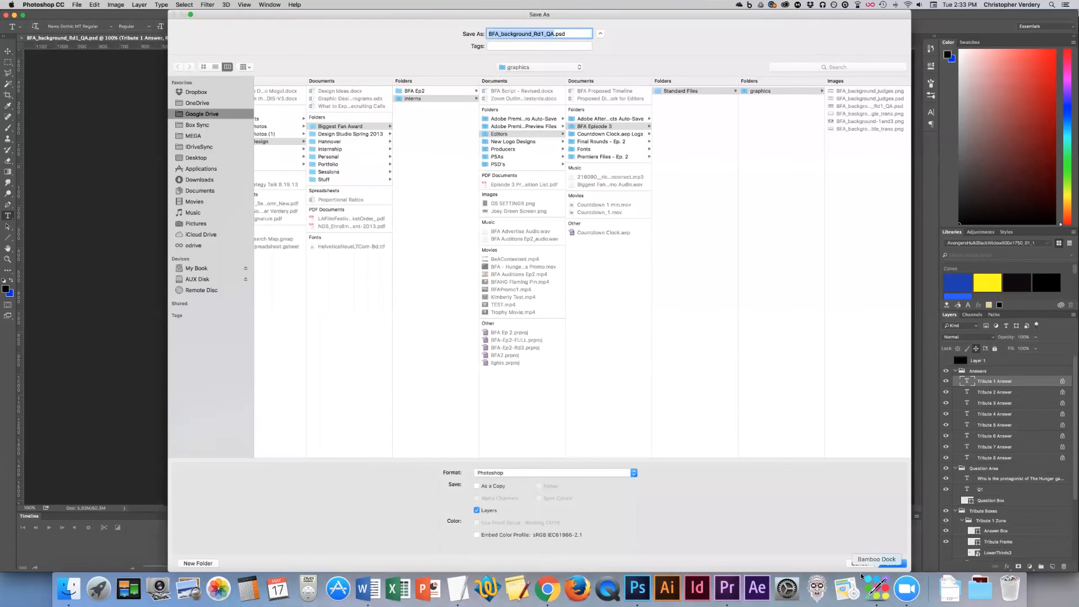